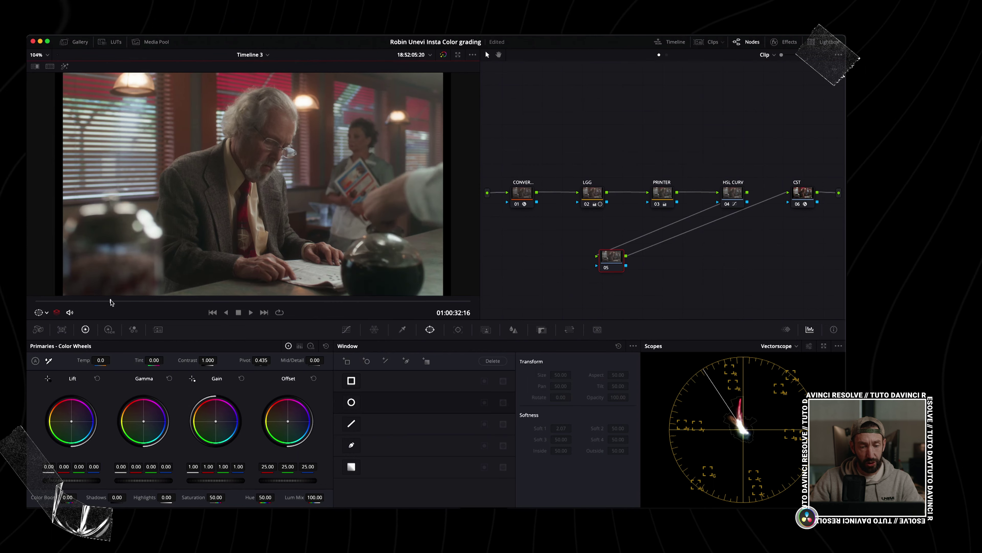
Scrub to a later frame, pick the Pen window tool, and enlarge the viewer
mouse_move(135, 304)
left_mouse_down()
mouse_move(172, 306)
mouse_move(154, 310)
left_mouse_up()
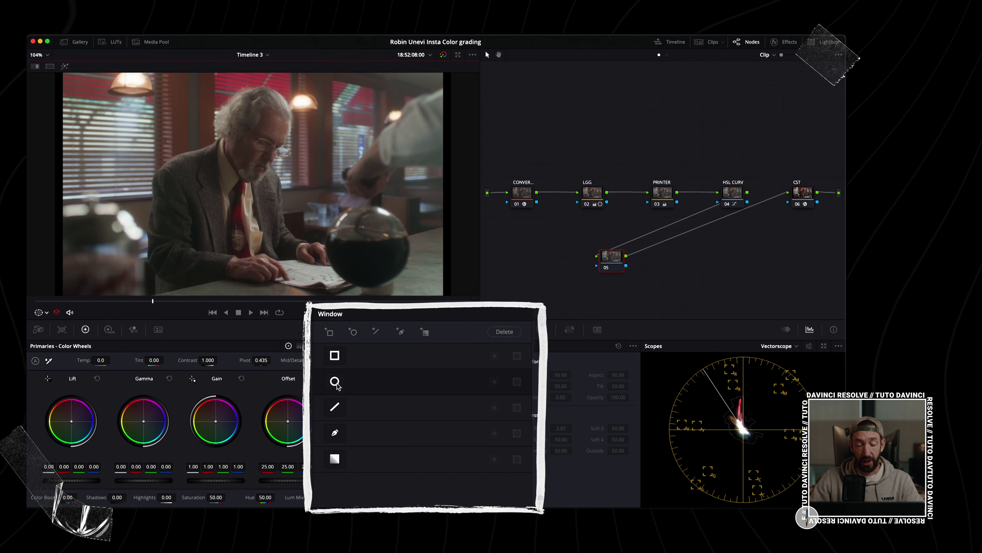
left_click(335, 433)
key("alt+f")
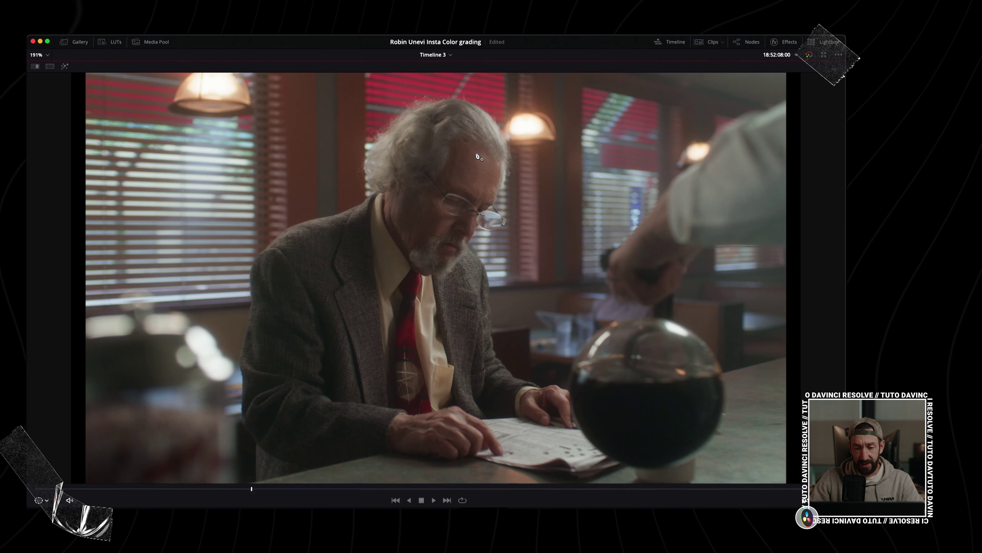
Place pen points from the forehead down past the glasses to the beard and along the jaw
left_click(475, 153)
left_click(470, 186)
left_click(439, 206)
left_click(430, 252)
left_click(427, 270)
left_click(438, 276)
left_click(455, 263)
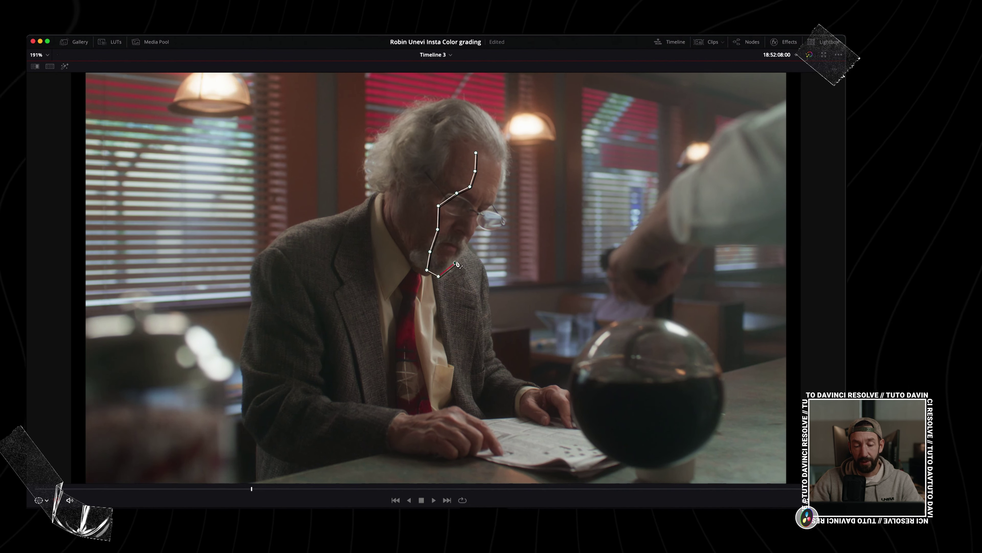
Continue the outline up the cheek to the temple, close it, and exit the enhanced viewer
left_click(468, 244)
left_click(476, 227)
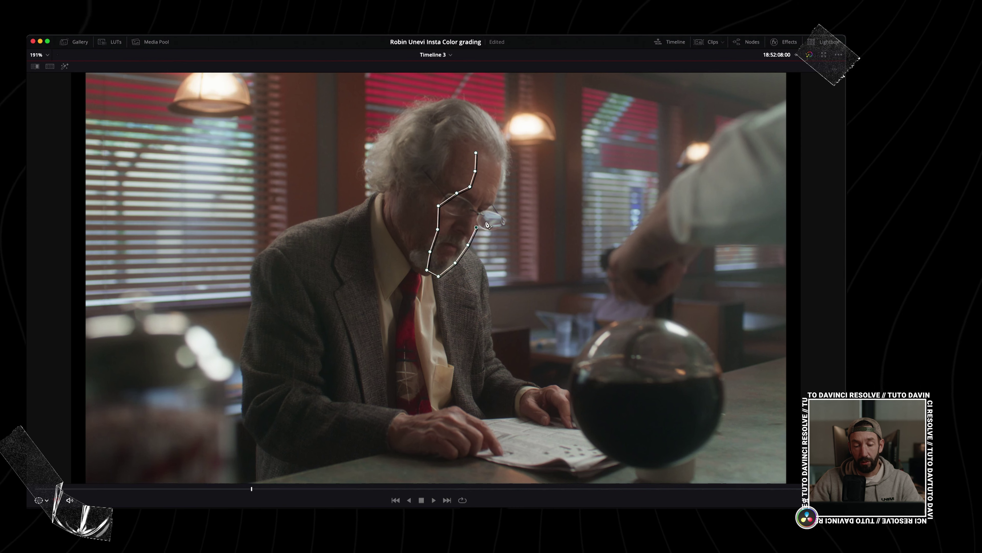
left_click(486, 221)
left_click(494, 200)
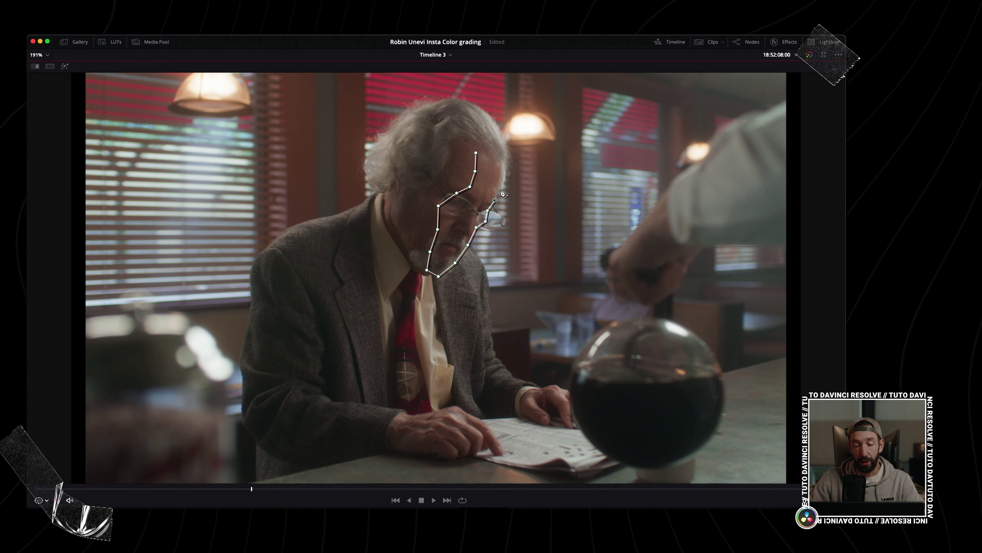
left_click(501, 185)
left_click(475, 153)
key("alt+f")
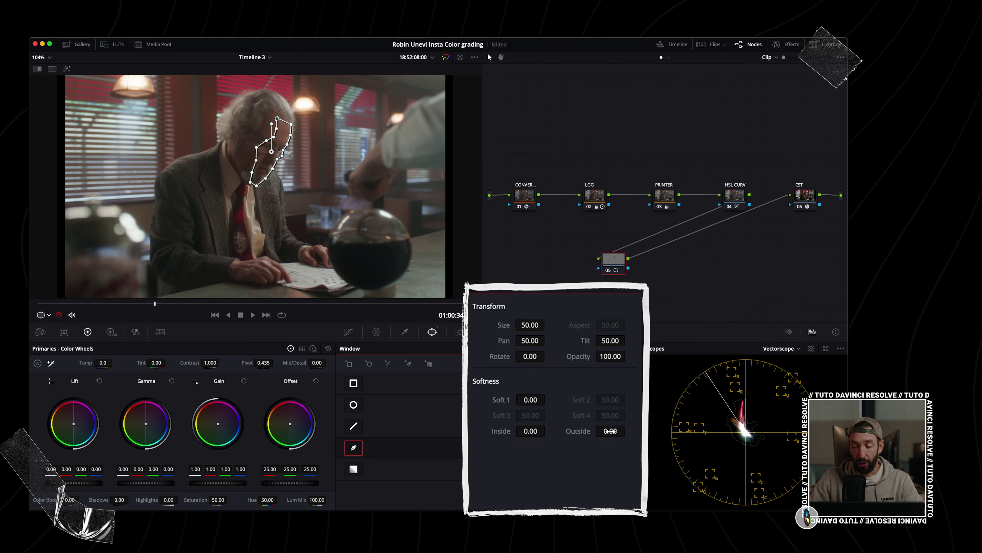
Feather the face window to 1.22 outside and 2.94 inside, and lift gamma and gain slightly
left_click_drag(610, 431, 640, 430)
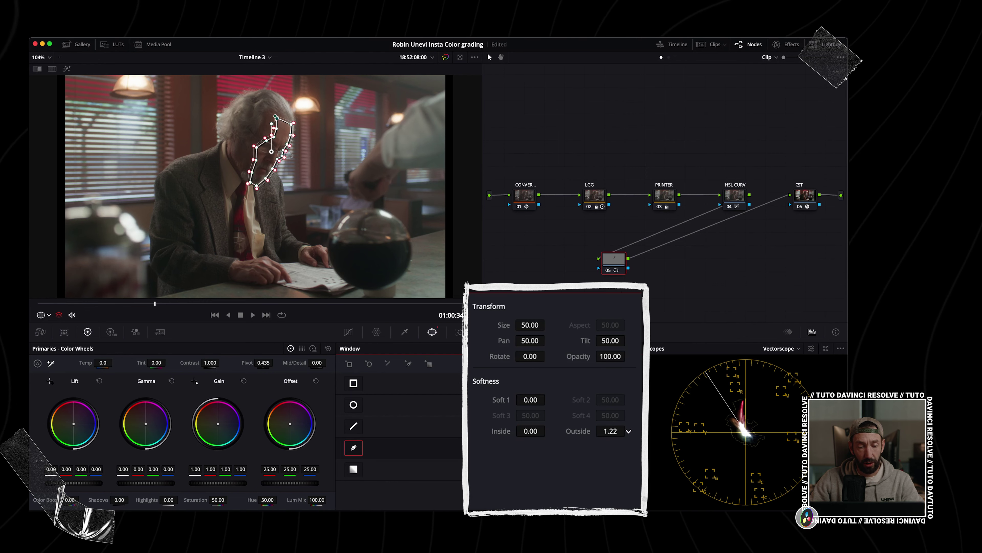
left_click_drag(530, 431, 550, 430)
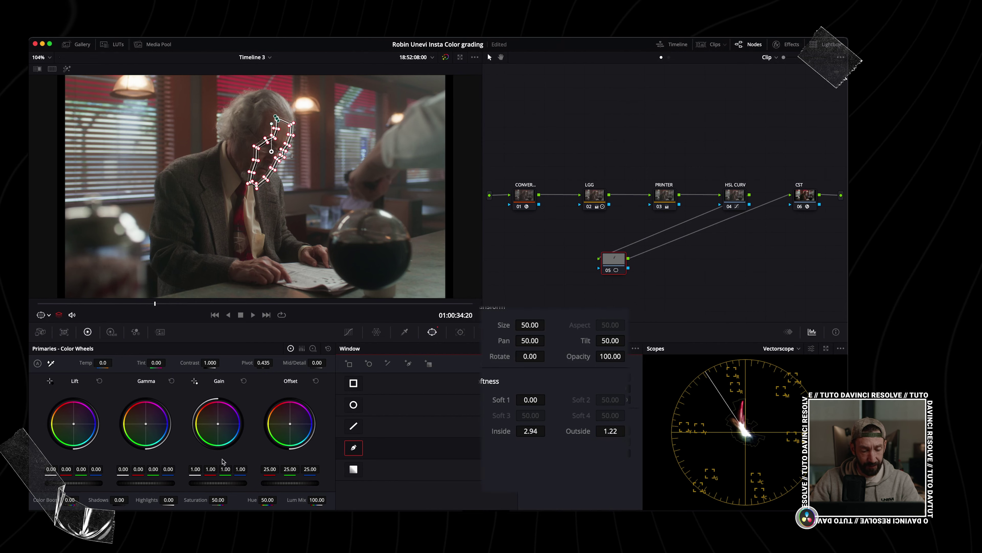
left_click_drag(143, 470, 145, 474)
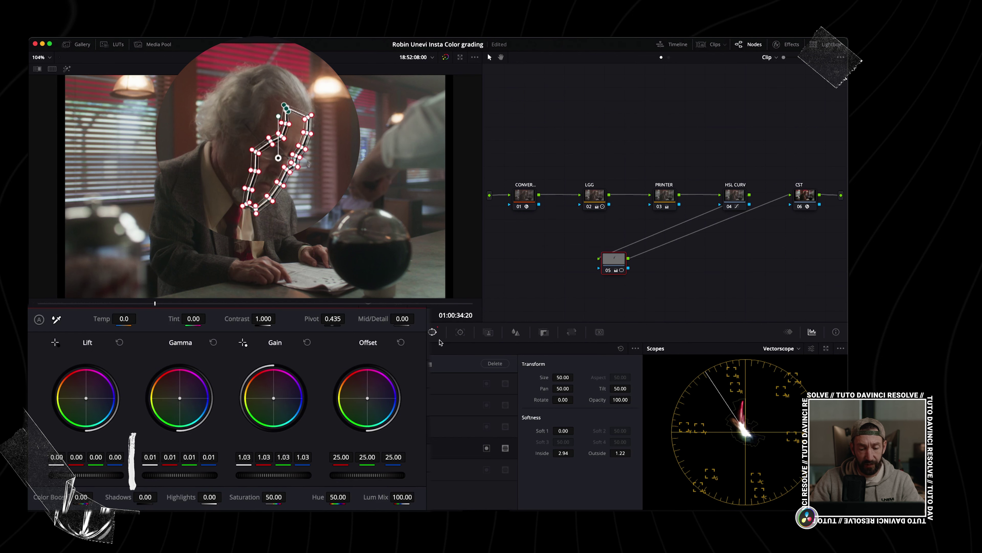
left_click(460, 332)
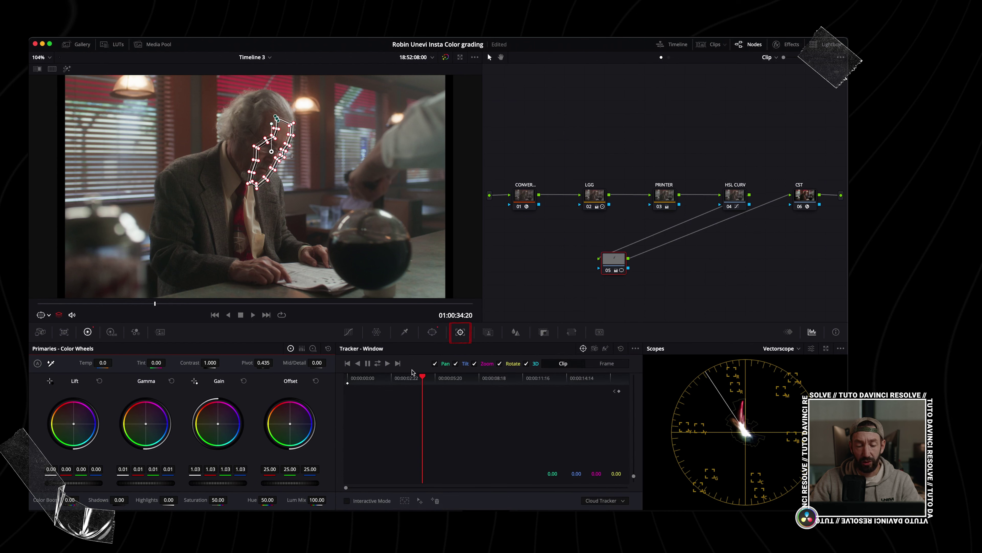
Track the face window both directions, return to 00:00:02:22, and turn the window overlay off
left_click(380, 366)
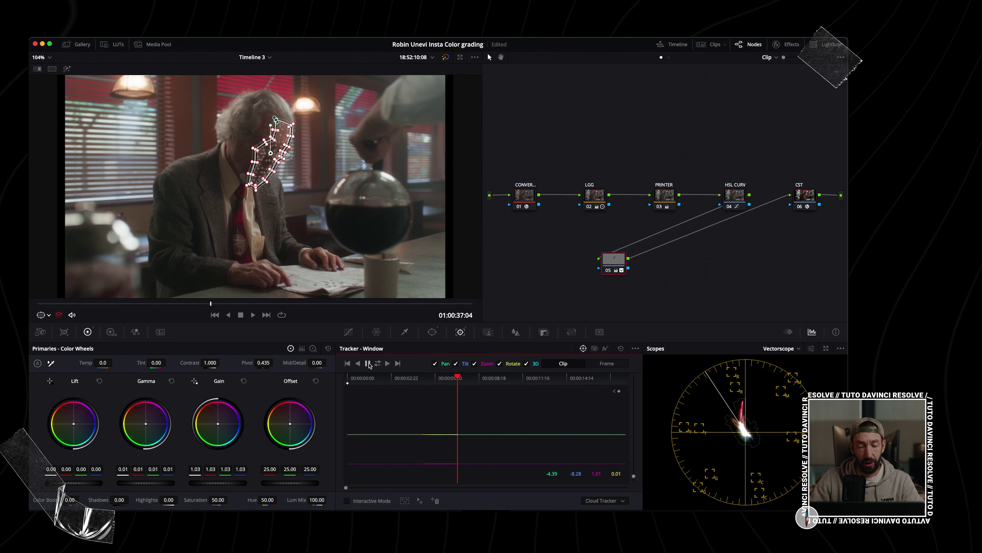
left_click(368, 363)
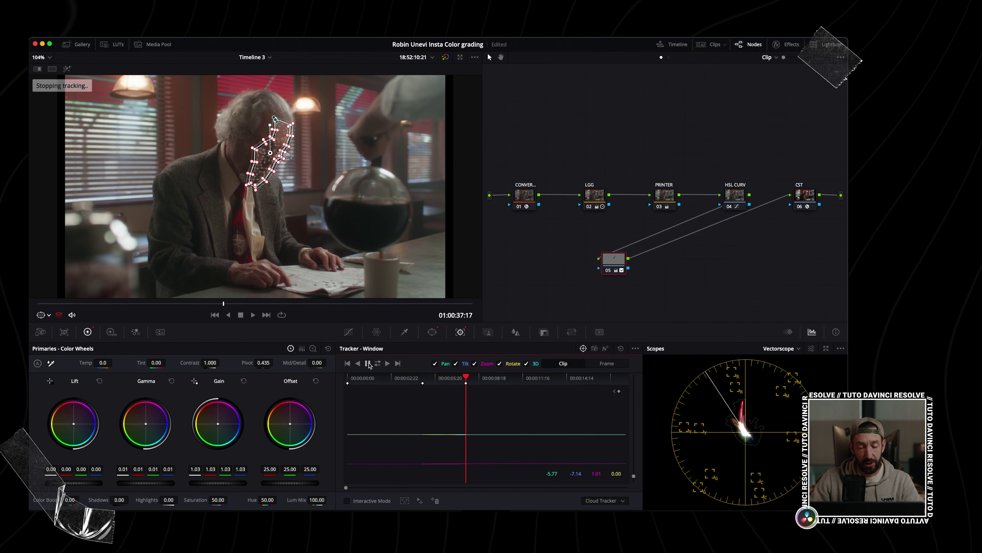
left_click(369, 364)
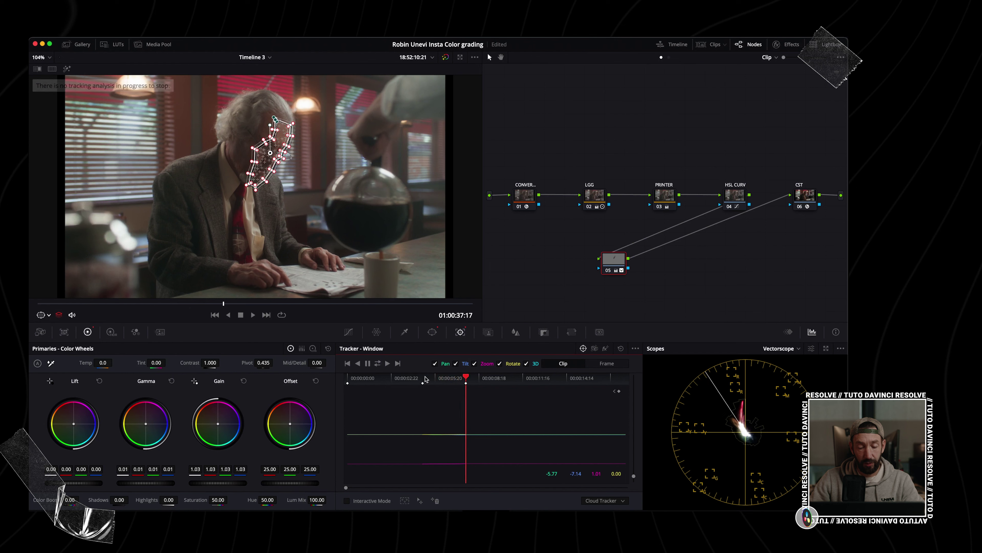
left_click(423, 378)
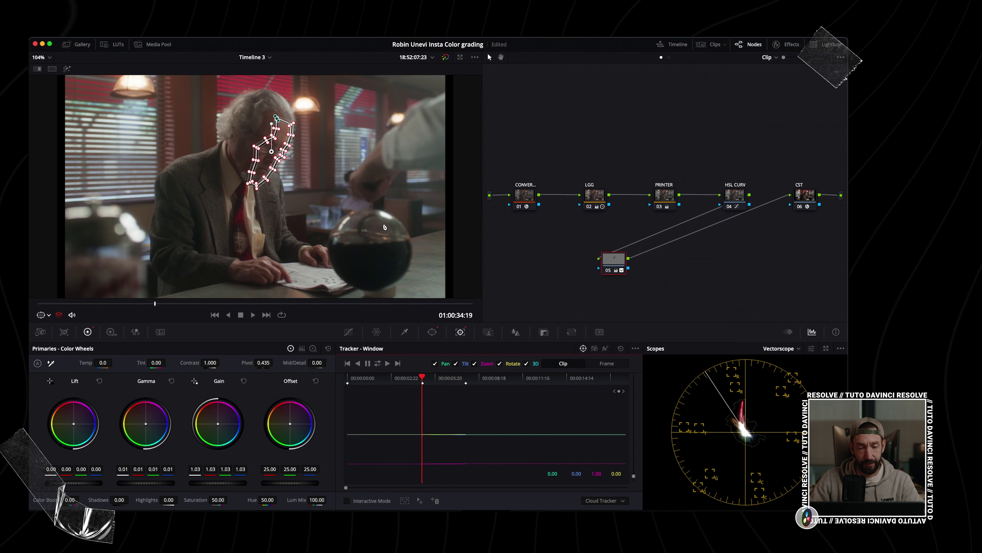
left_click(51, 314)
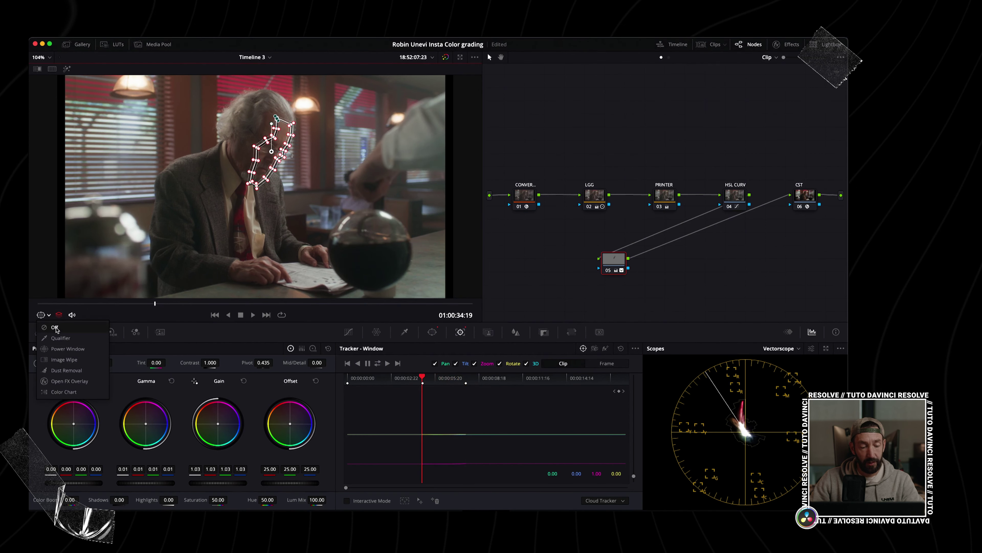
left_click(54, 327)
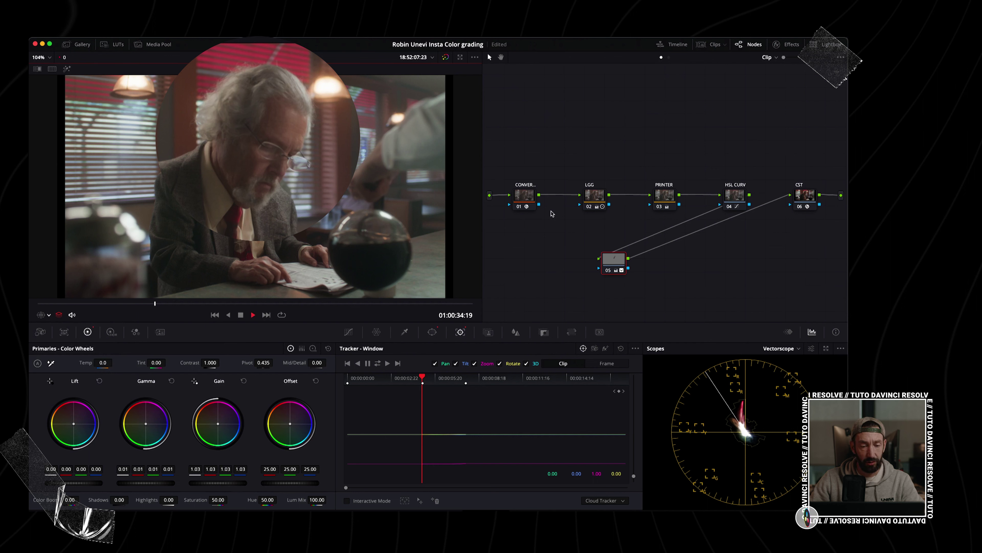
Play back the tracked face relight, then add serial node 06 after node 05
key("space")
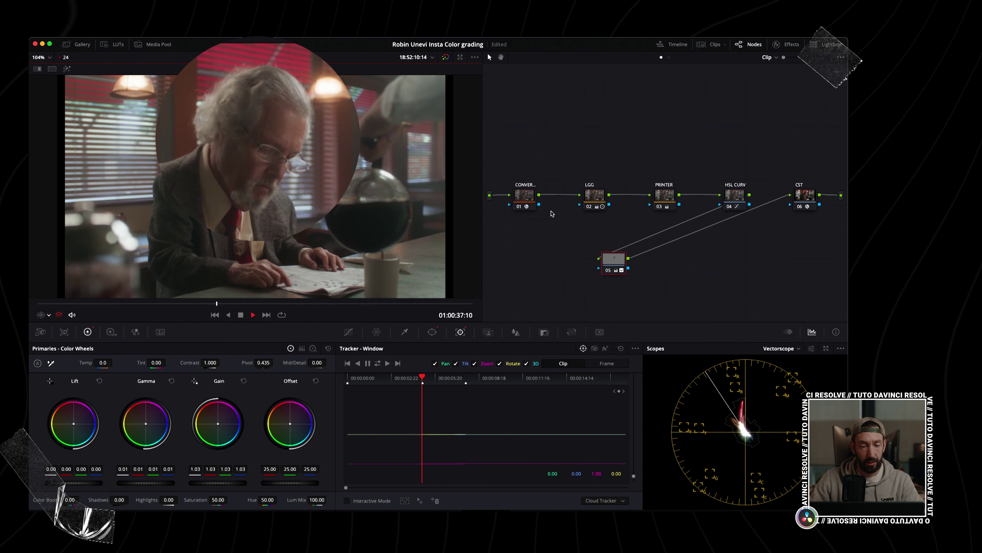
key("space")
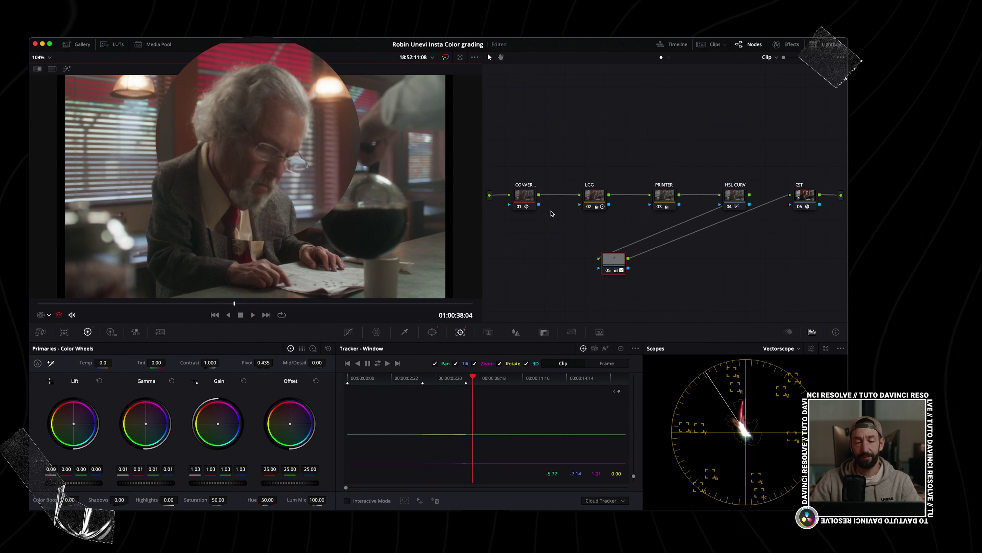
key("alt+s")
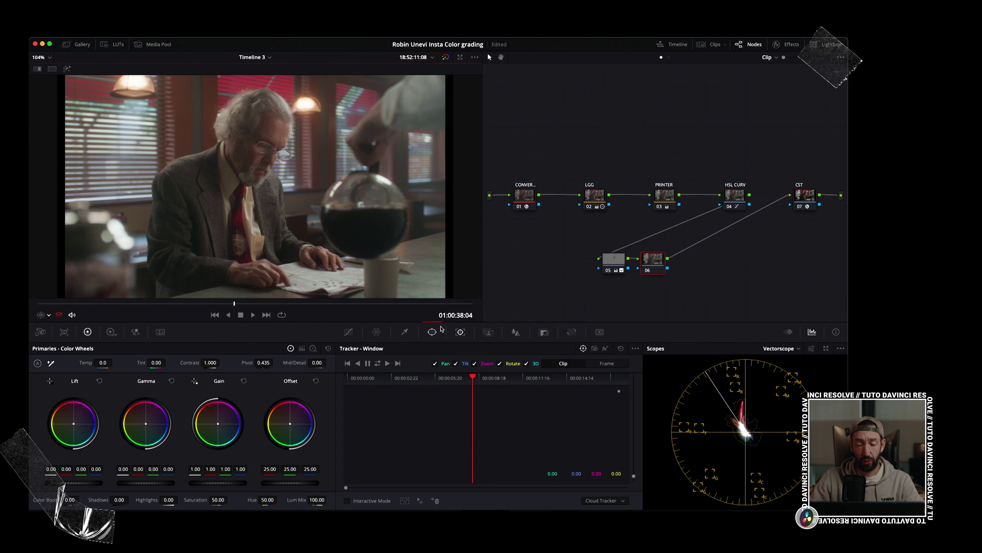
Add a circle window to node 06, shaped as a wide, tall ellipse with softness about 8.5
left_click(433, 334)
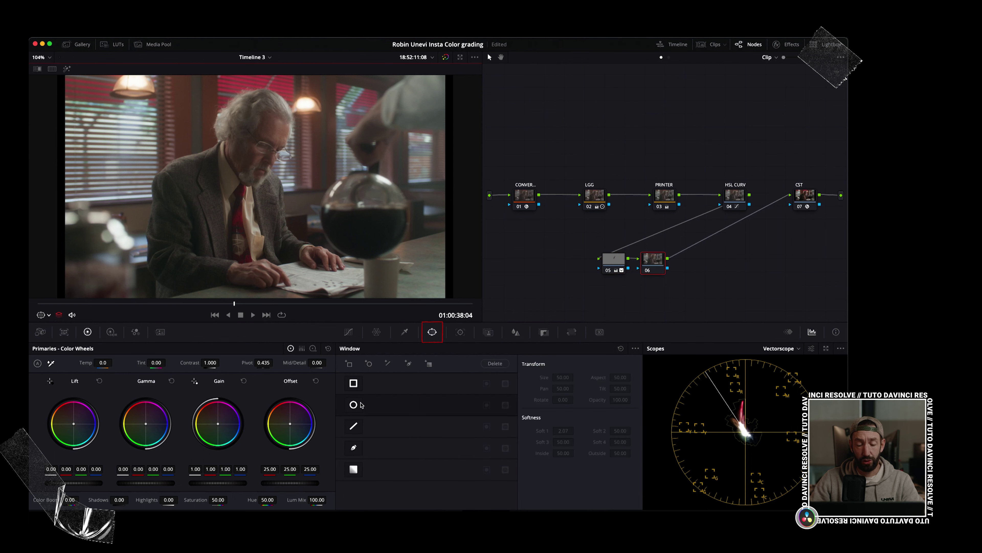
left_click(354, 404)
left_click_drag(316, 187, 412, 188)
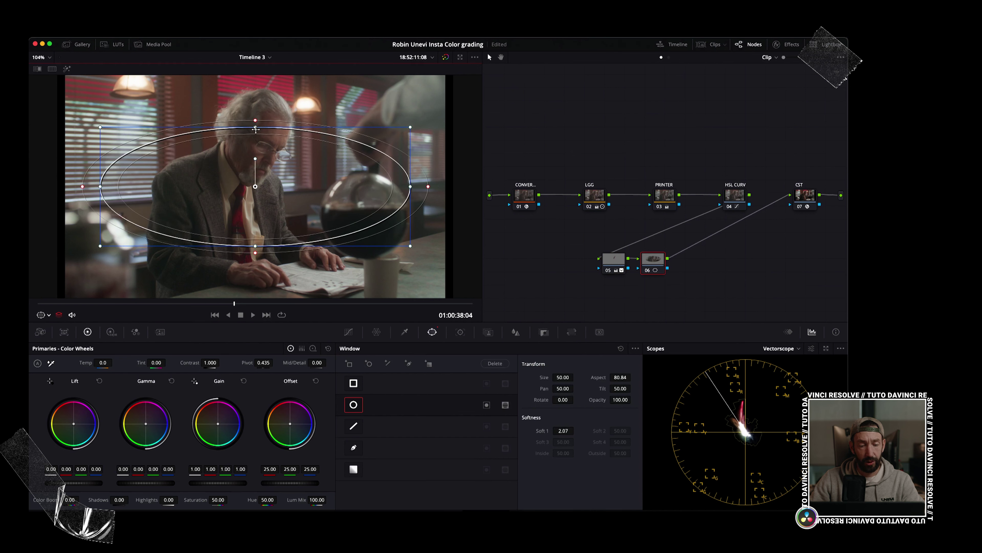
left_click_drag(256, 129, 256, 100)
left_click_drag(427, 185, 483, 187)
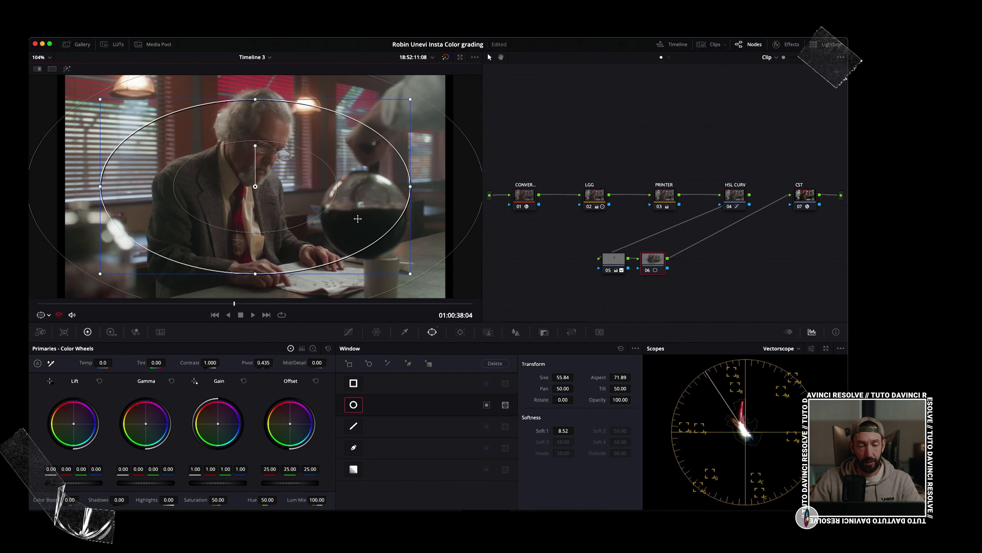
left_click(486, 405)
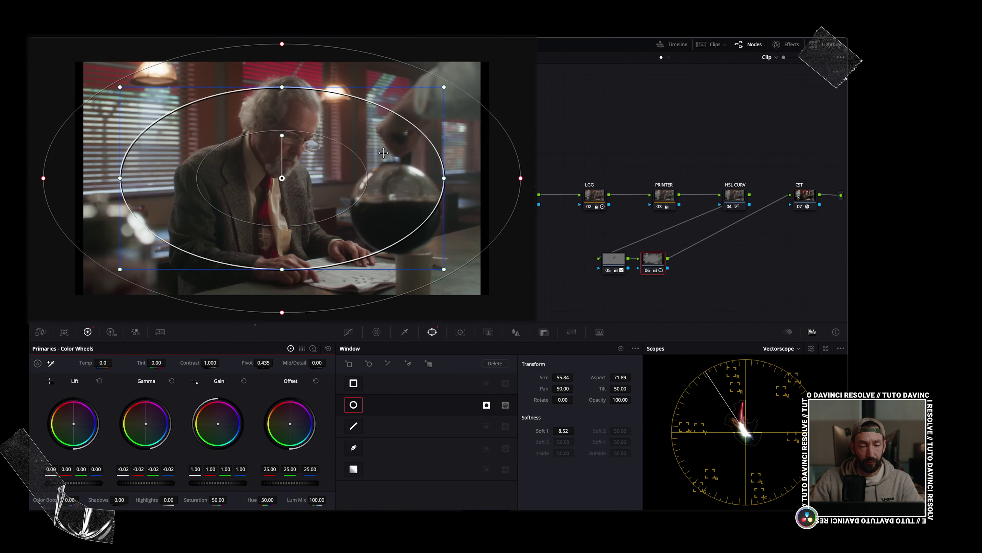
Make the oval full-height, narrow it around the man, tilt it about 14°, and select nodes 05 and 06
left_click_drag(284, 88, 283, 49)
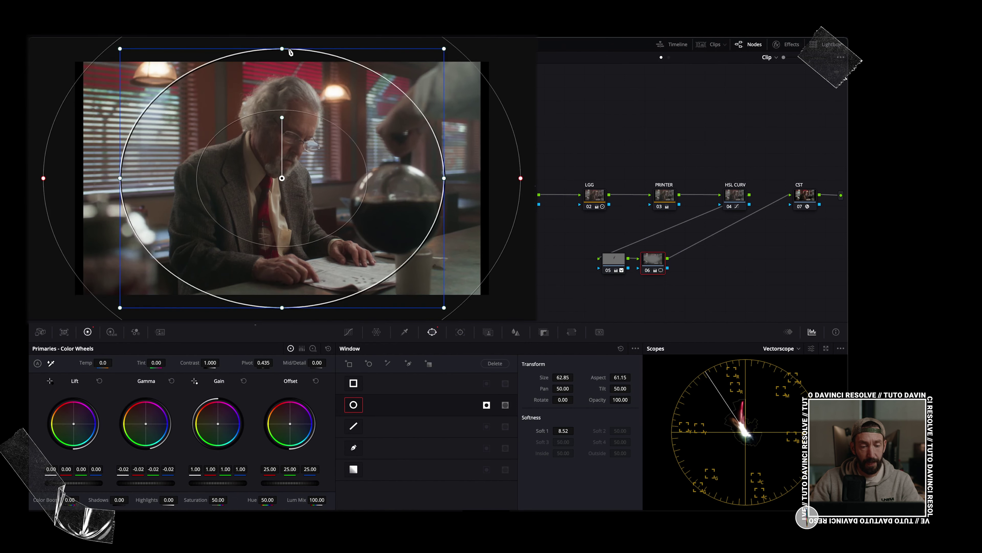
left_click_drag(121, 179, 188, 178)
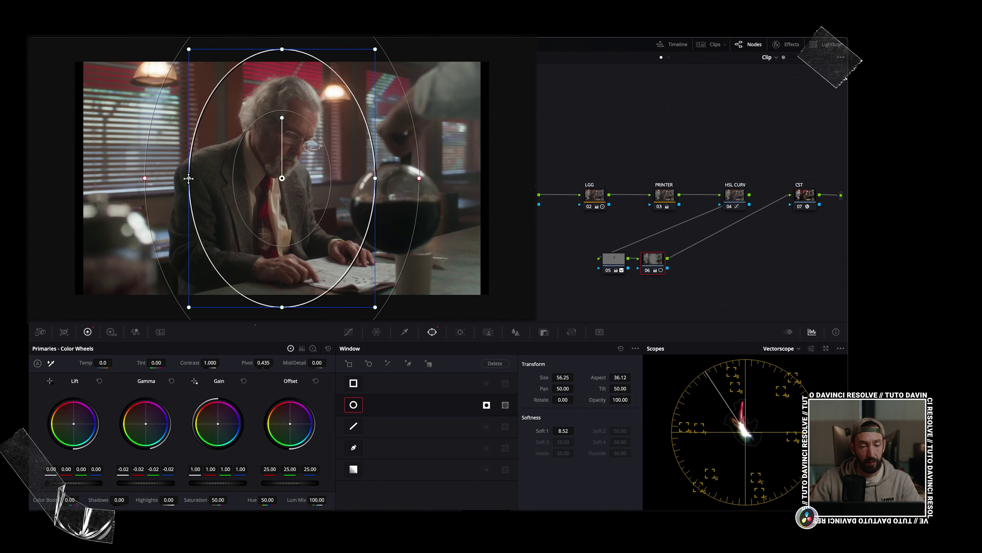
left_click_drag(289, 124, 297, 168)
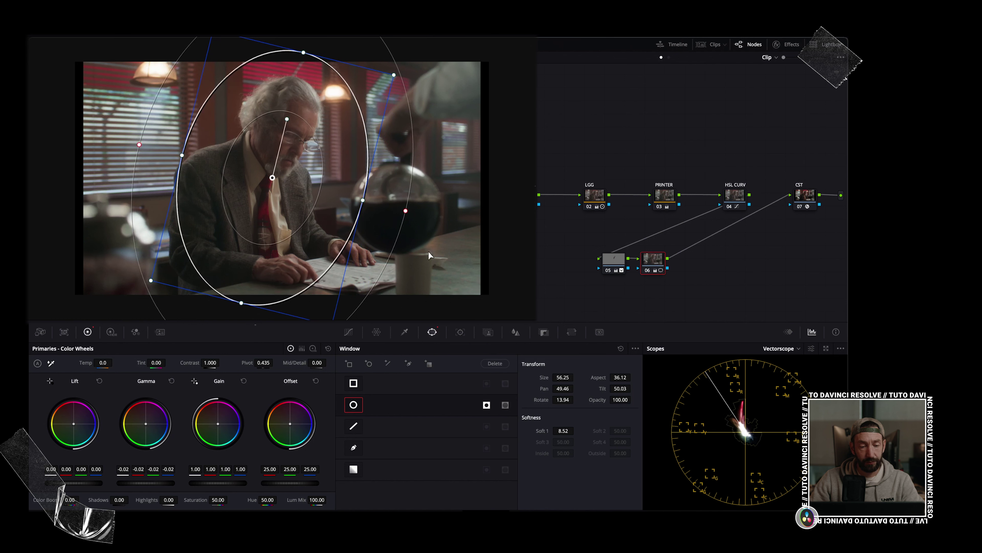
left_click_drag(581, 244, 662, 271)
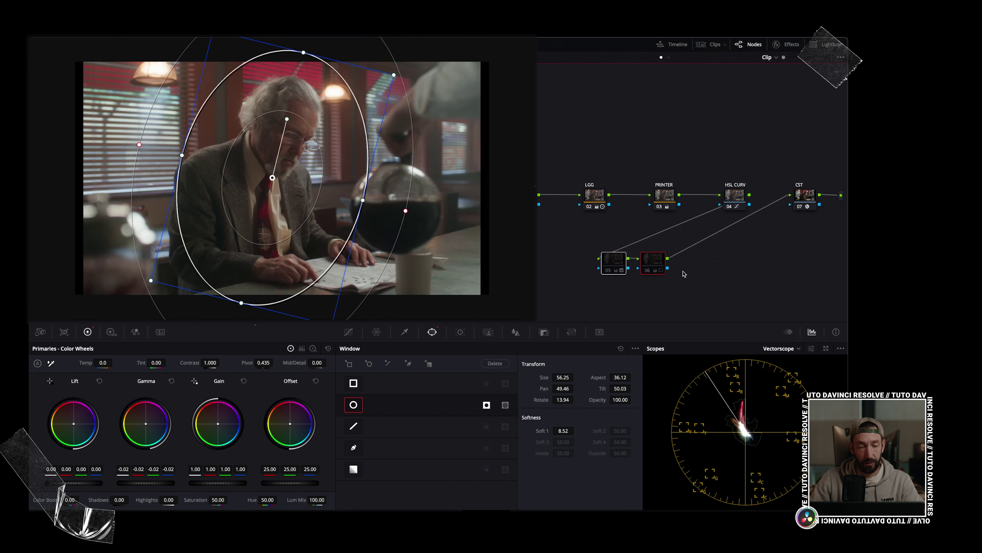
Toggle nodes 05 and 06 on and off with Ctrl+D to compare the relight and vignette
key("ctrl+d")
key("ctrl+d")
key("ctrl+d")
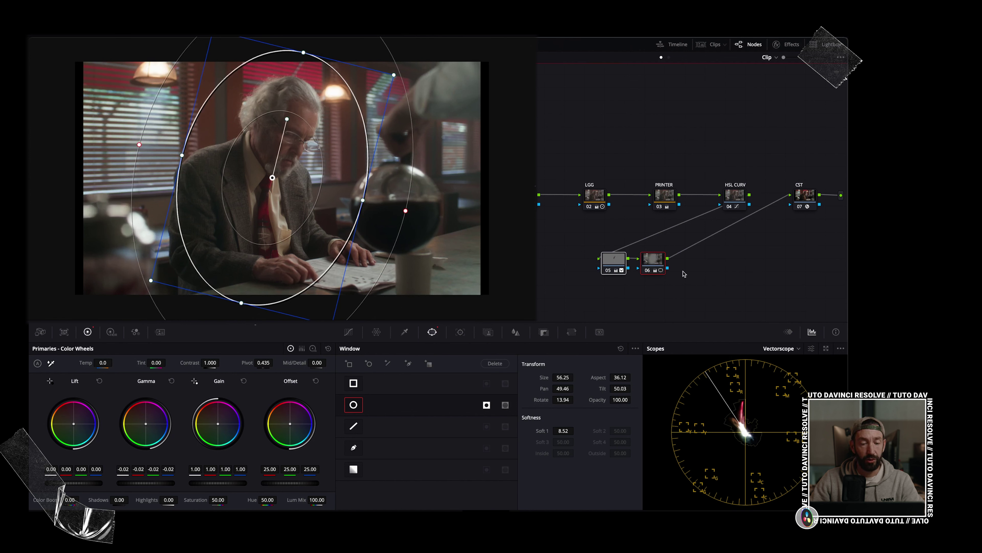
key("ctrl+d")
key("ctrl+d")
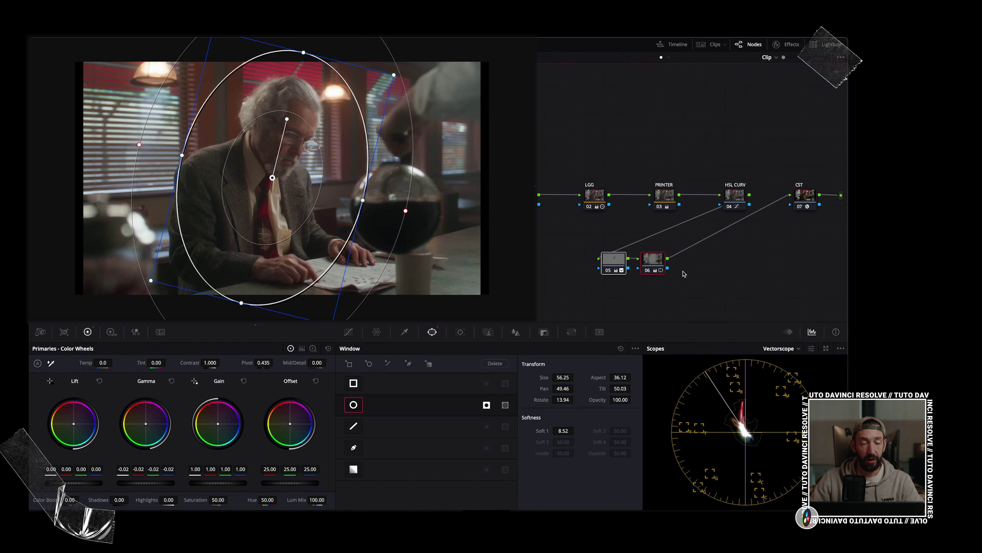
key("ctrl+d")
key("ctrl+d")
key("ctrl+d")
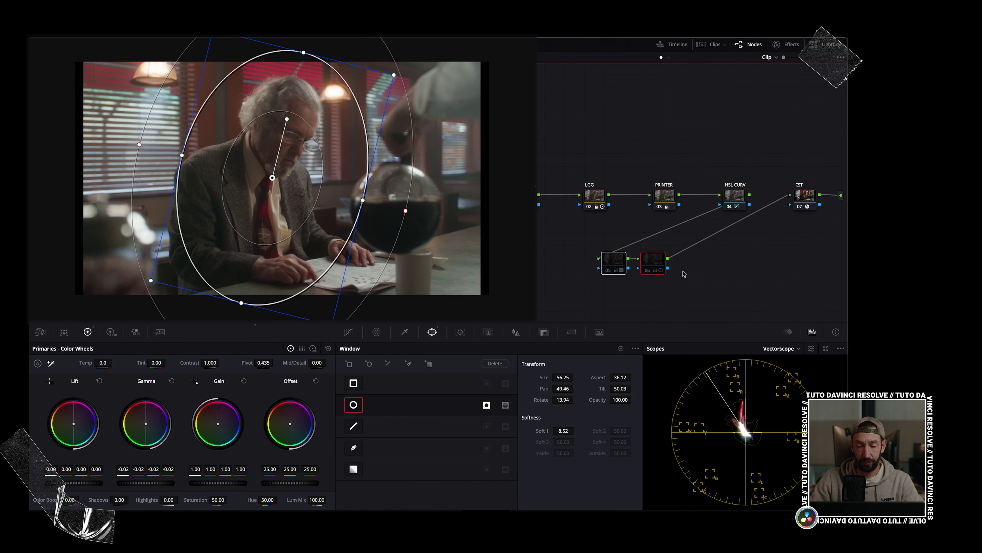
key("ctrl+d")
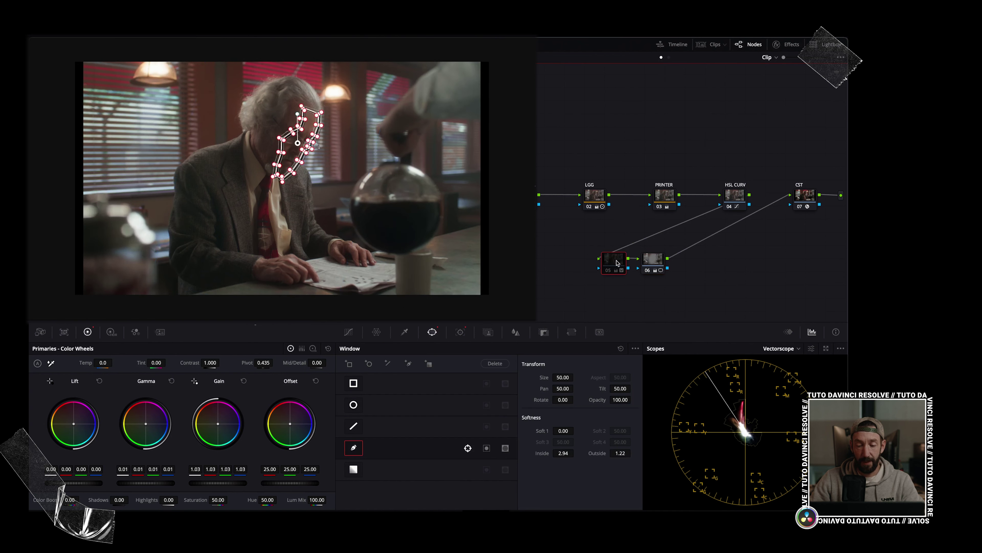
Track the vignette oval both directions, return to the start frame, and select nodes 05 and 06
left_click(459, 333)
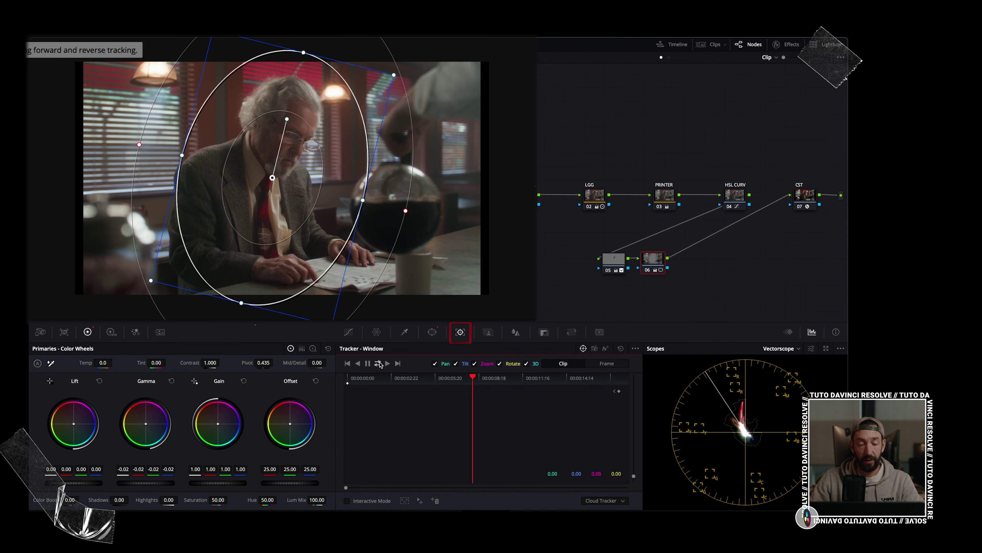
left_click(381, 364)
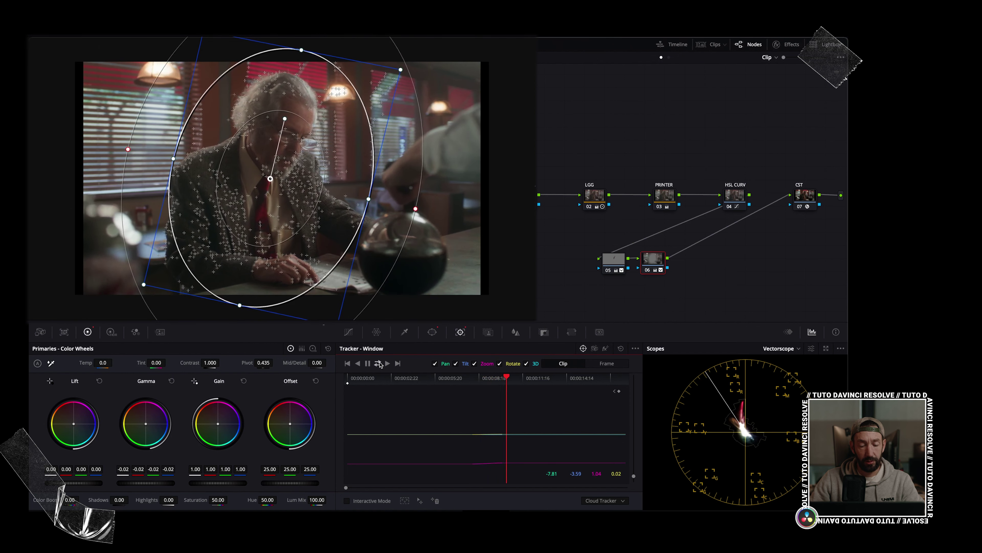
left_click(368, 363)
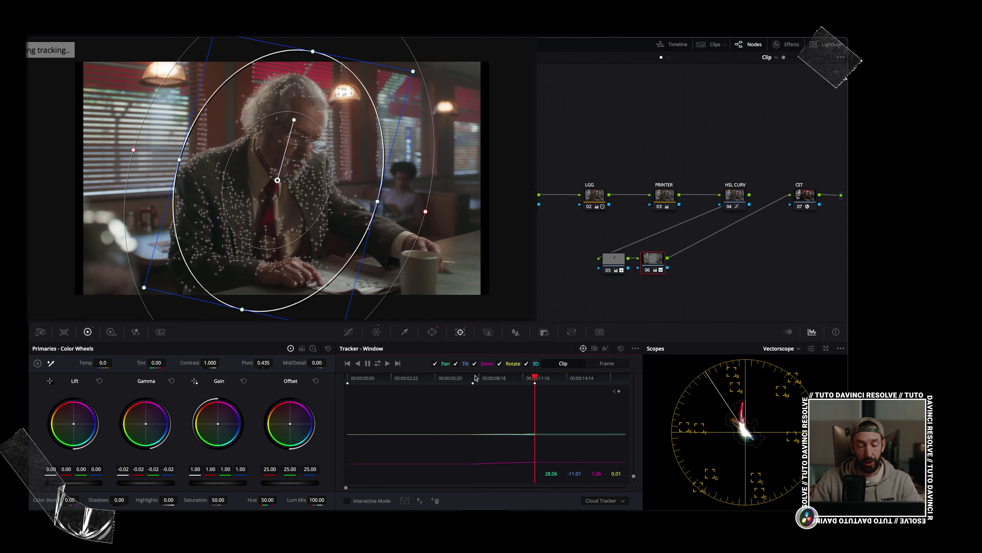
left_click(440, 378)
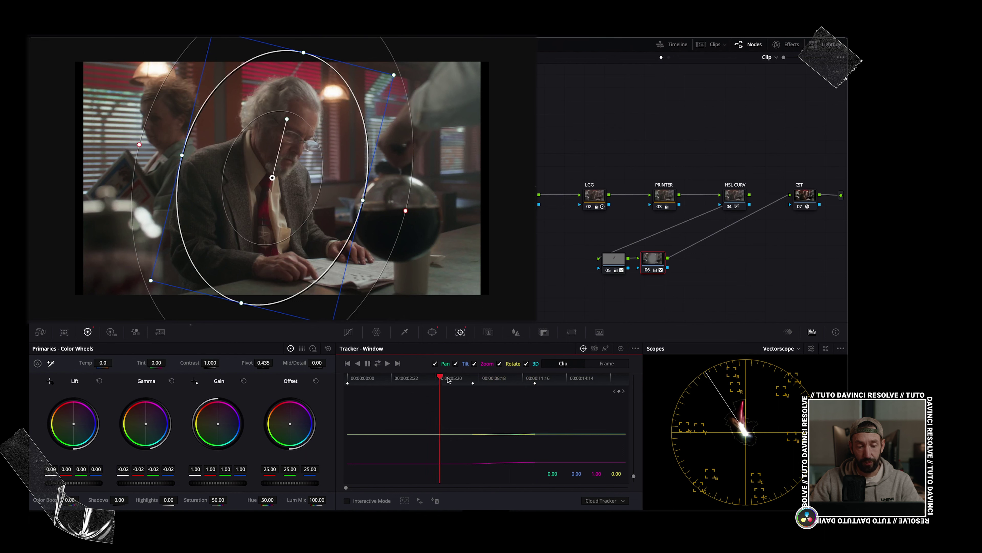
left_click_drag(591, 249, 674, 273)
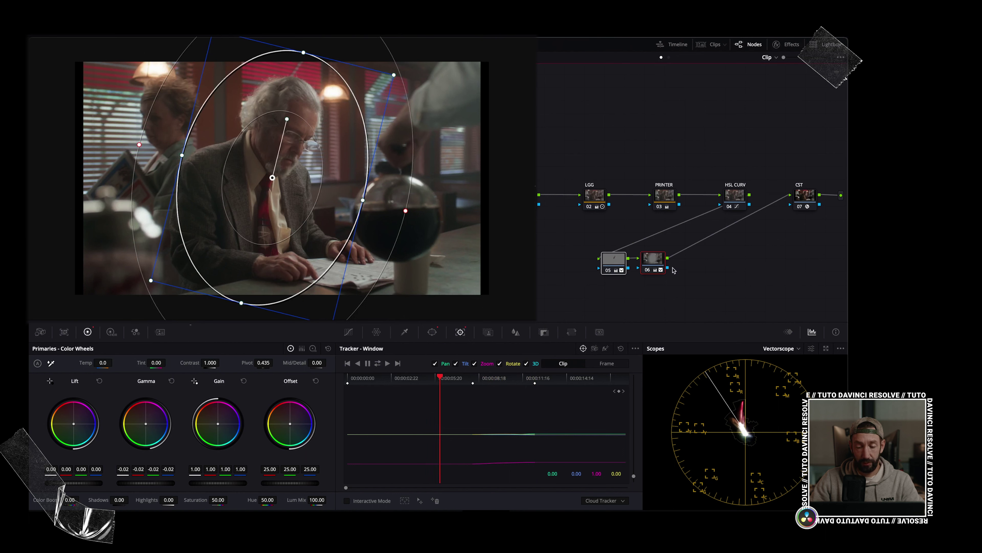